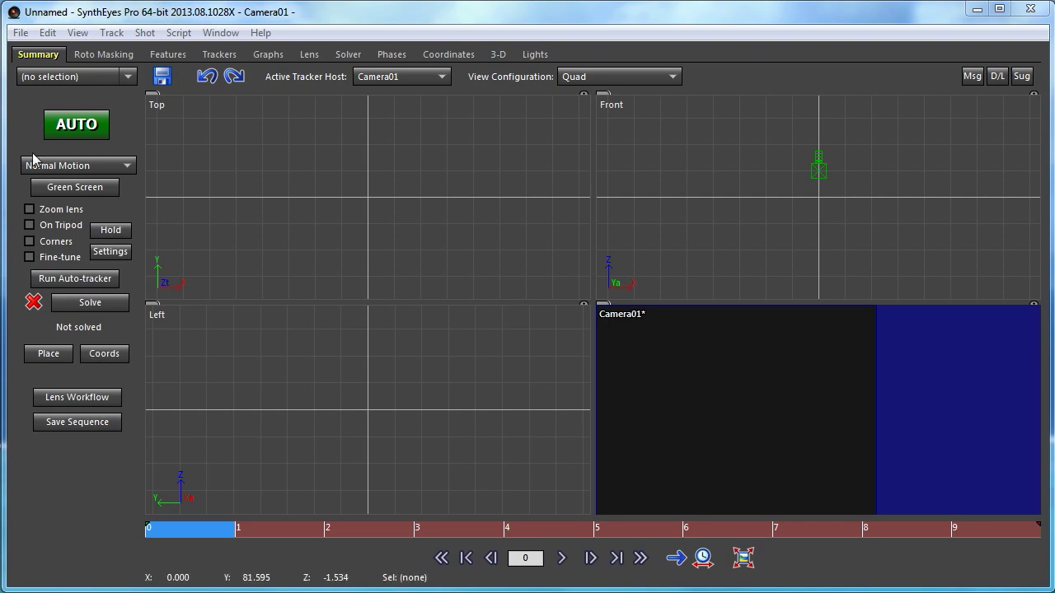
- Import the osna10M.xyz lidar scan as a mesh from the Lidar folder
left_click(21, 33)
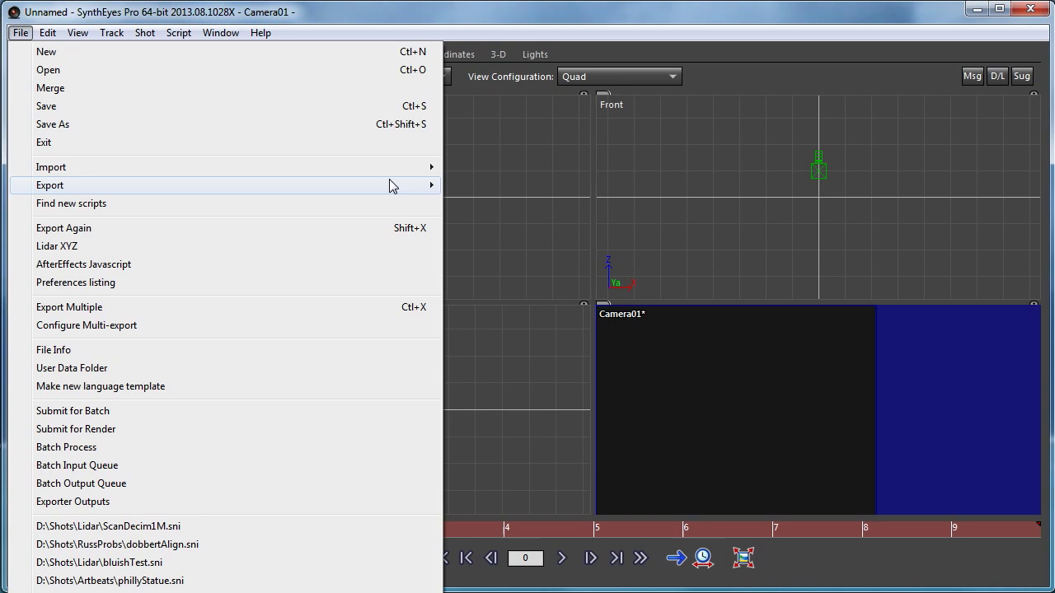
mouse_move(424, 169)
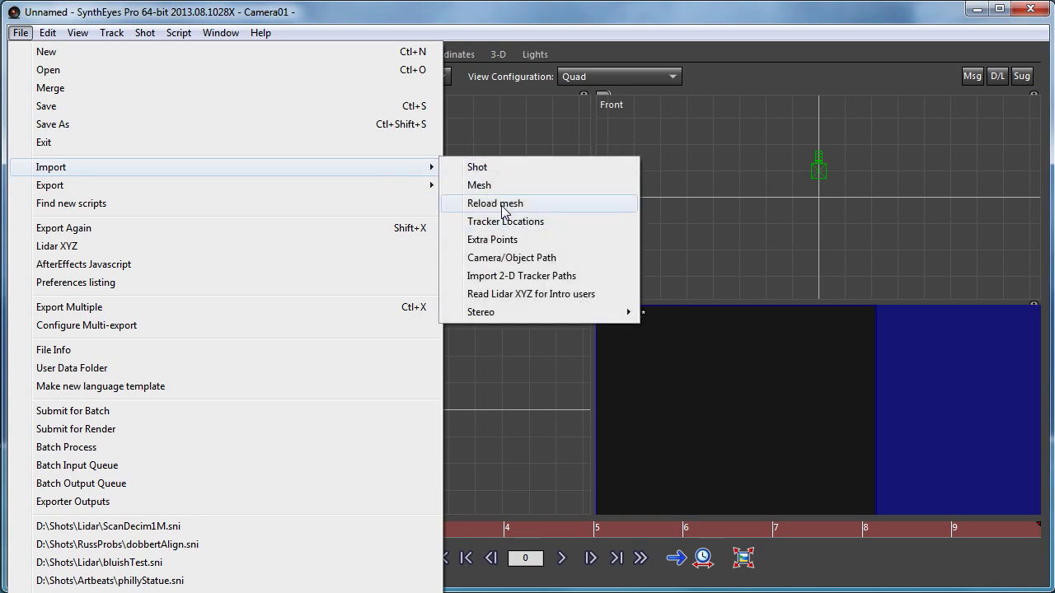
left_click(485, 186)
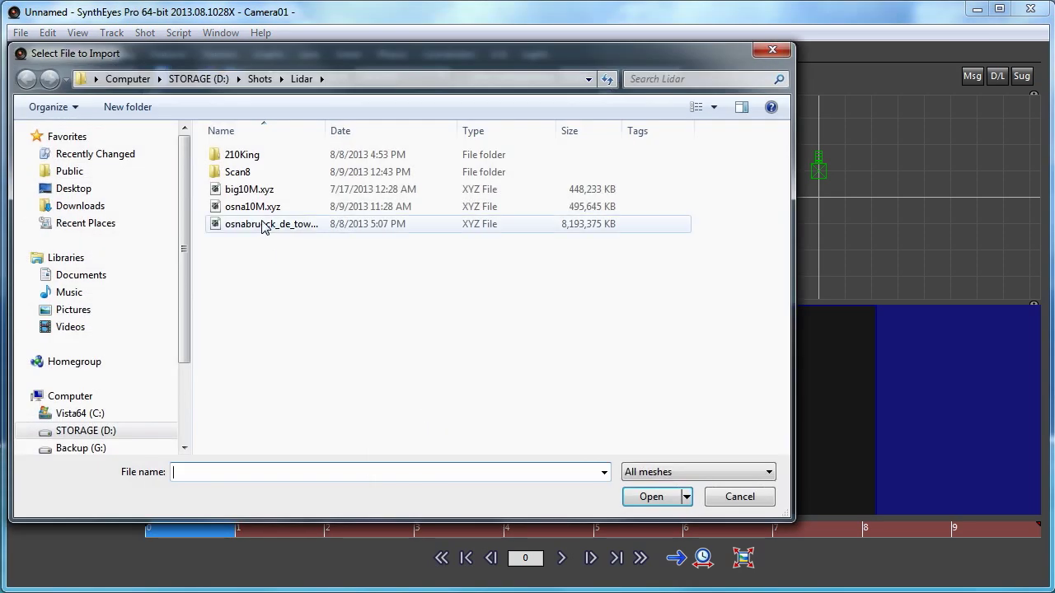
left_click(255, 207)
left_click(651, 496)
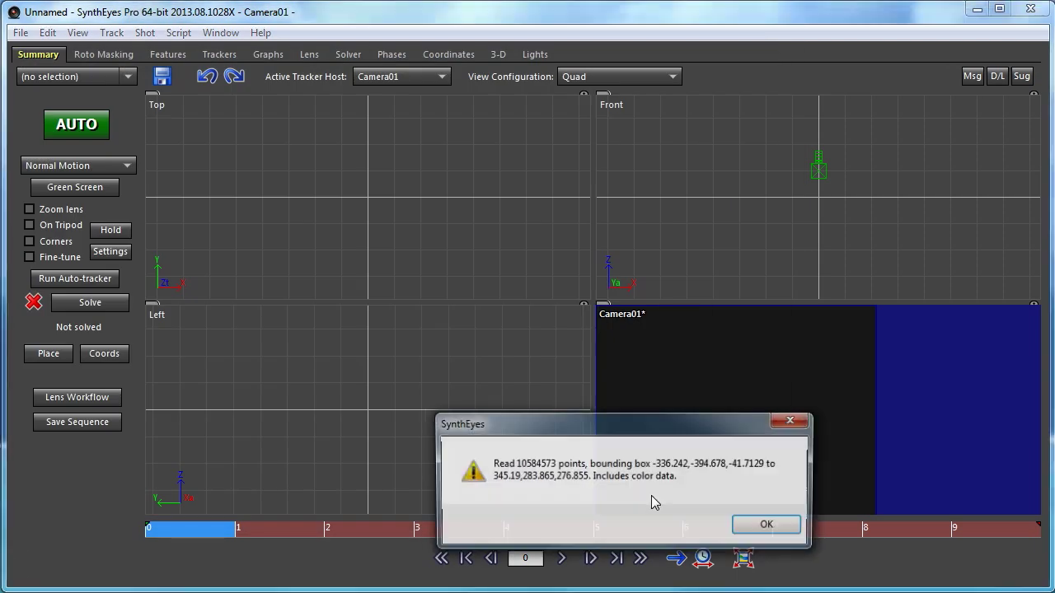
left_click(769, 525)
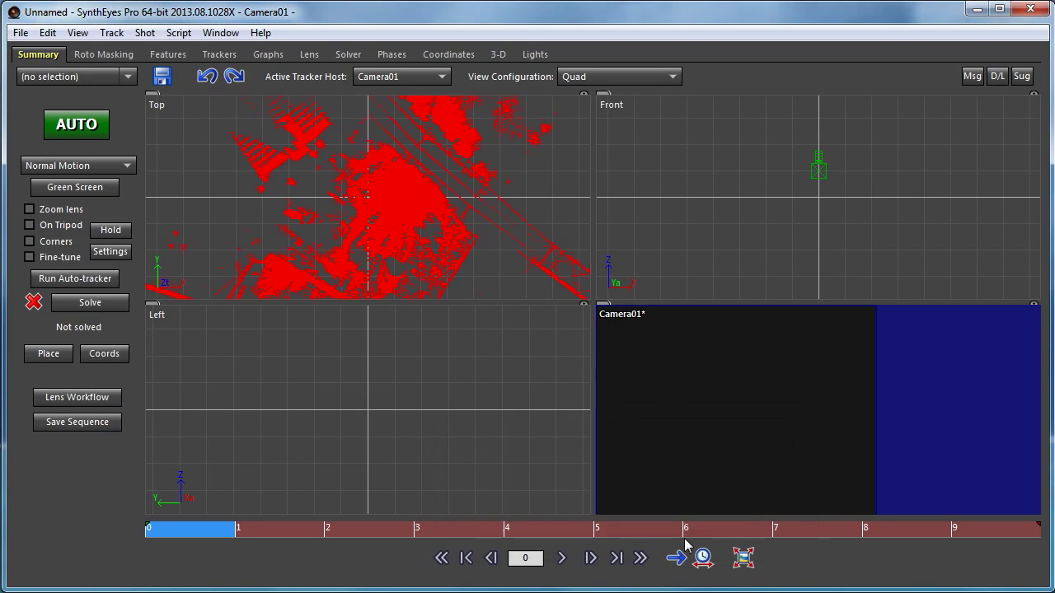
- Switch to the Front view and rotate and shift the osna10M point cloud to level it with the horizontal ground line
left_click(607, 82)
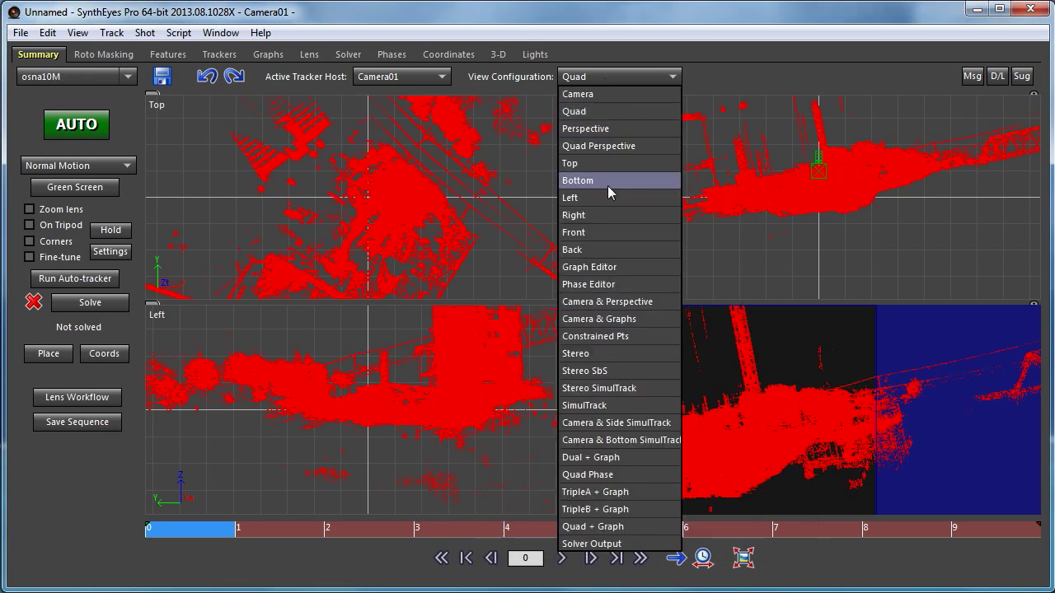
left_click(614, 235)
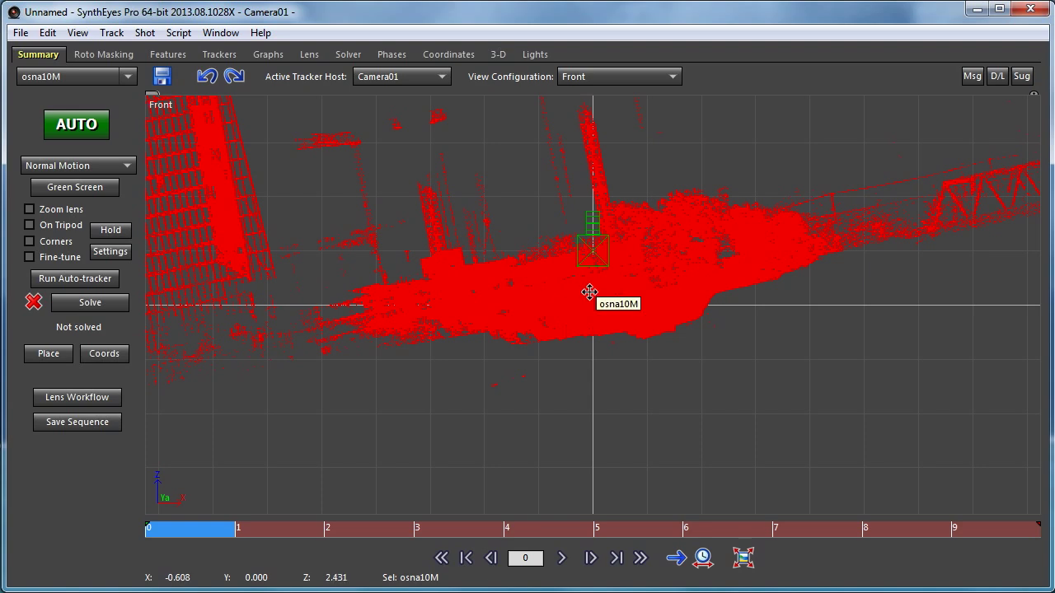
left_click_drag(602, 288, 597, 300)
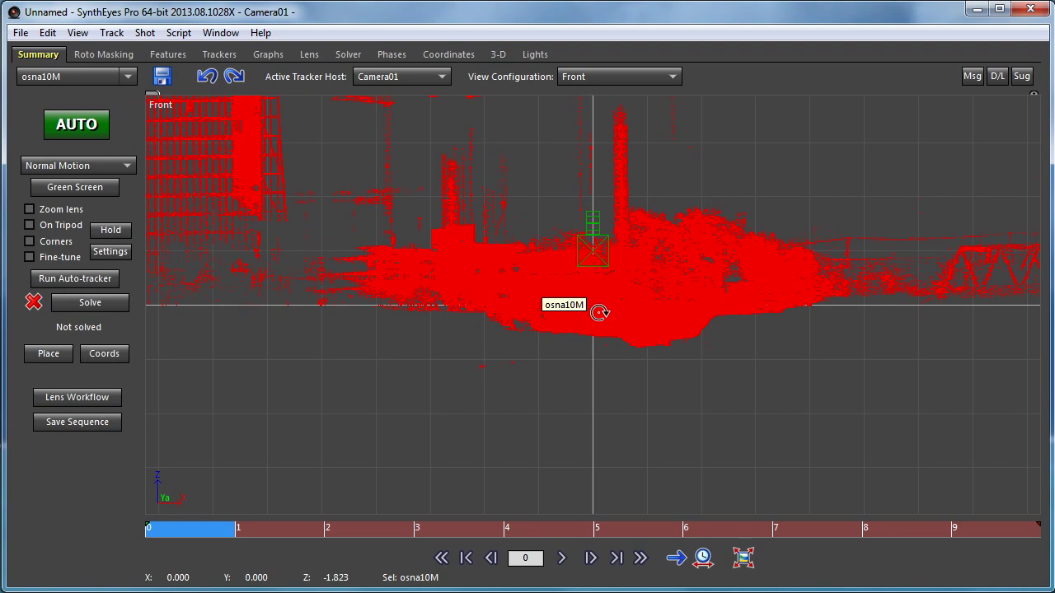
left_click_drag(595, 300, 592, 308)
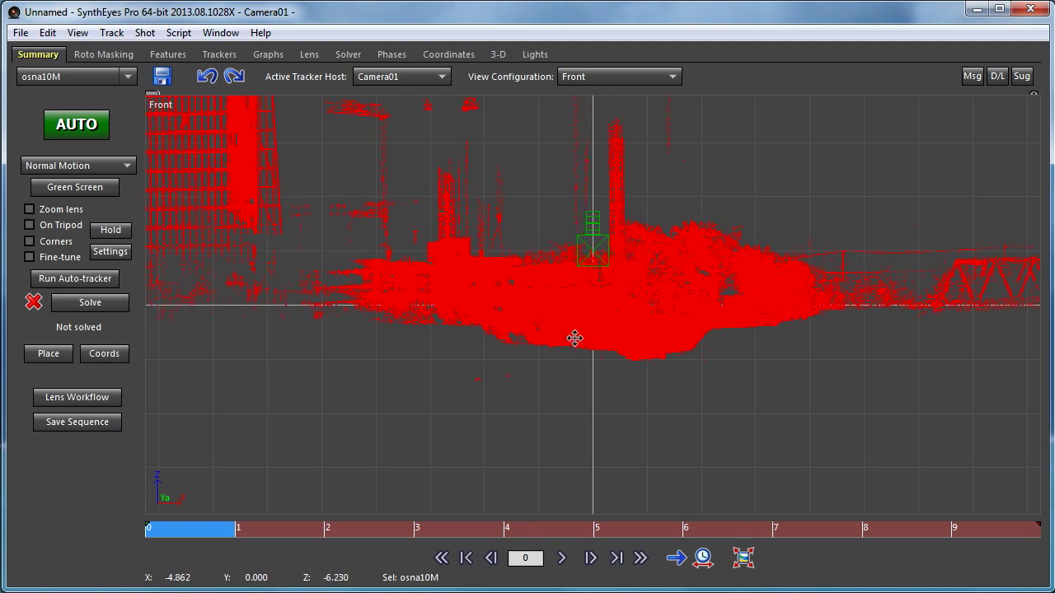
- Switch to the Perspective view and set the scene's Mesh Vertex Size to 2 pixels
left_click(593, 76)
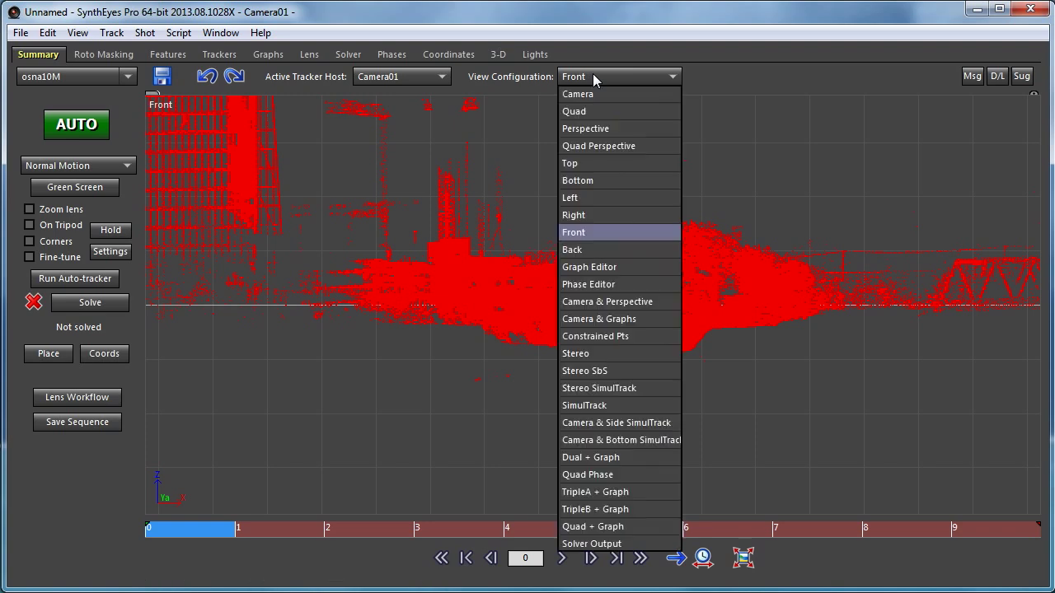
left_click(603, 128)
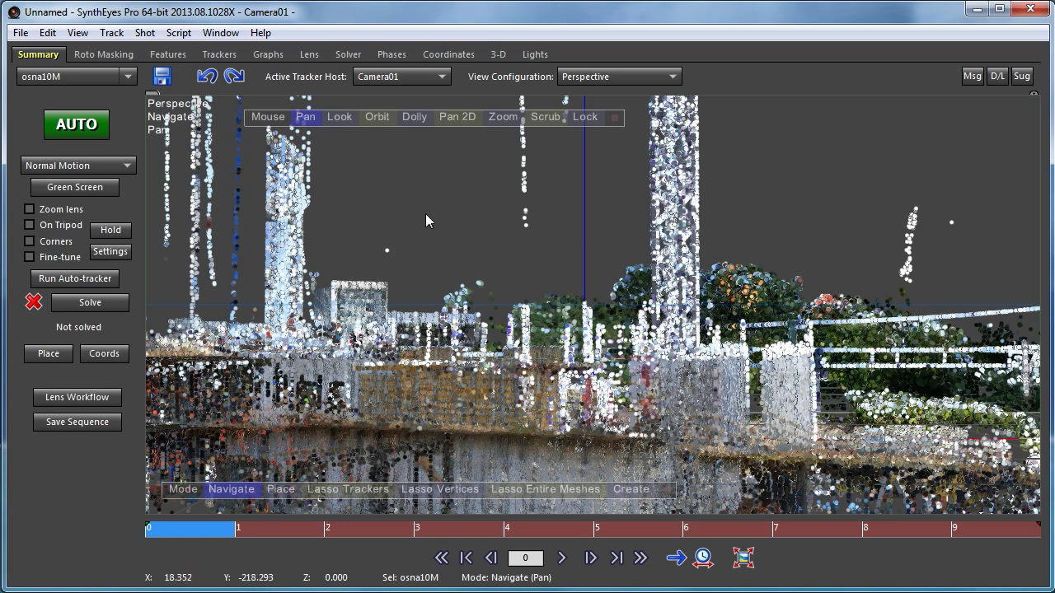
right_click(392, 164)
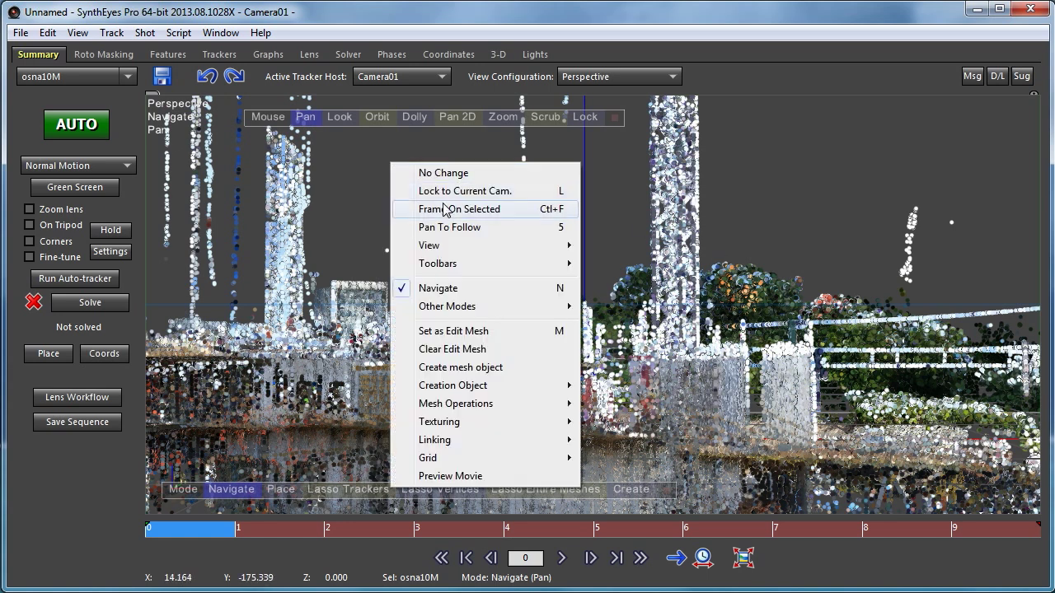
mouse_move(469, 244)
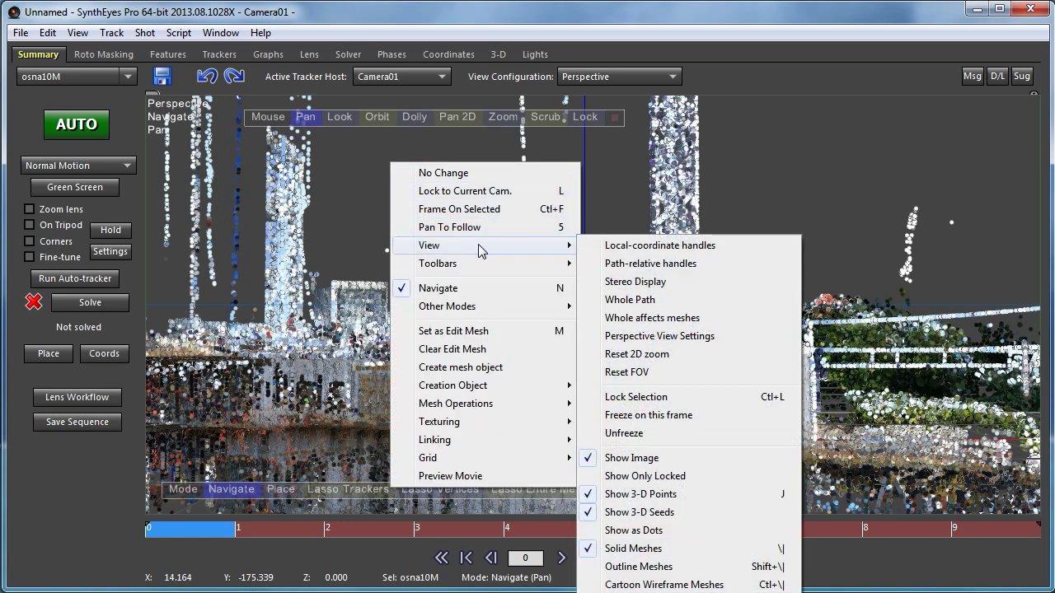
left_click(664, 336)
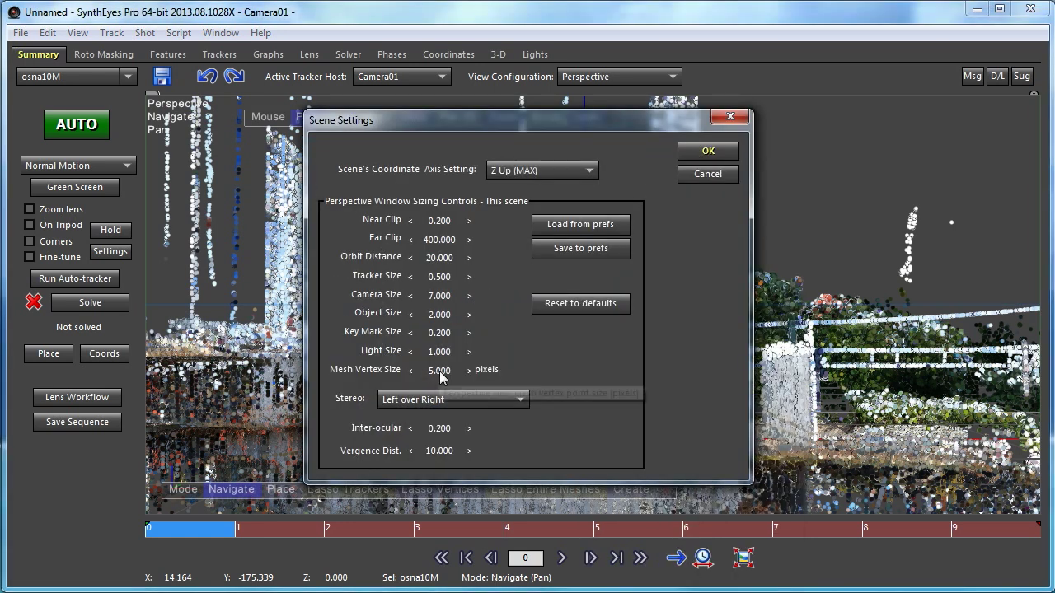
double_click(442, 372)
type("2")
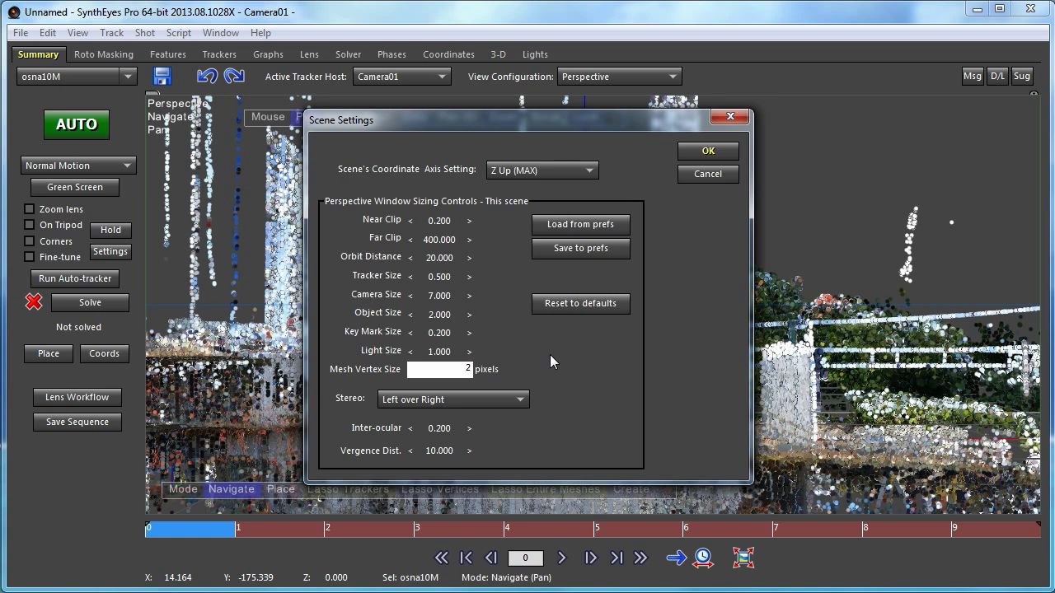
left_click(696, 153)
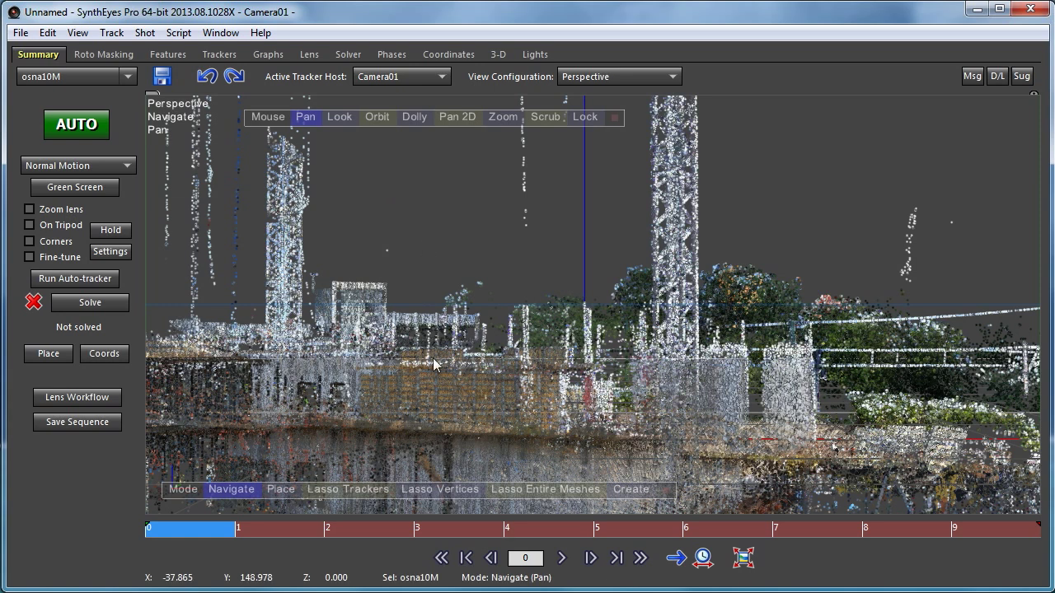
- Lasso a small patch of vertices on the building's tower and examine from other angles which points behind it are selected
left_click(429, 490)
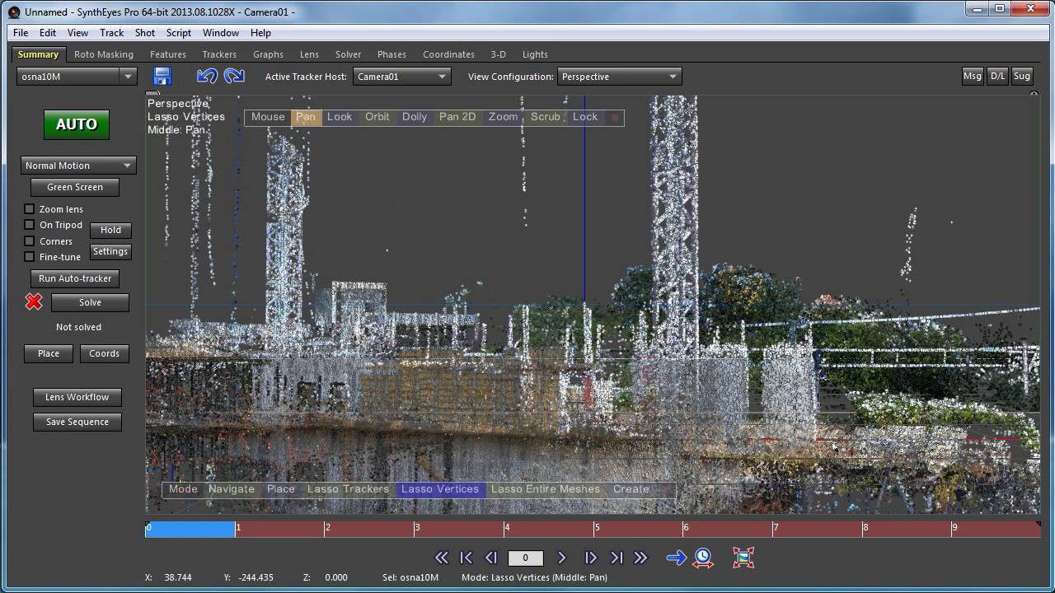
mouse_move(308, 229)
left_mouse_down()
mouse_move(286, 249)
mouse_move(305, 268)
mouse_move(313, 255)
left_mouse_up()
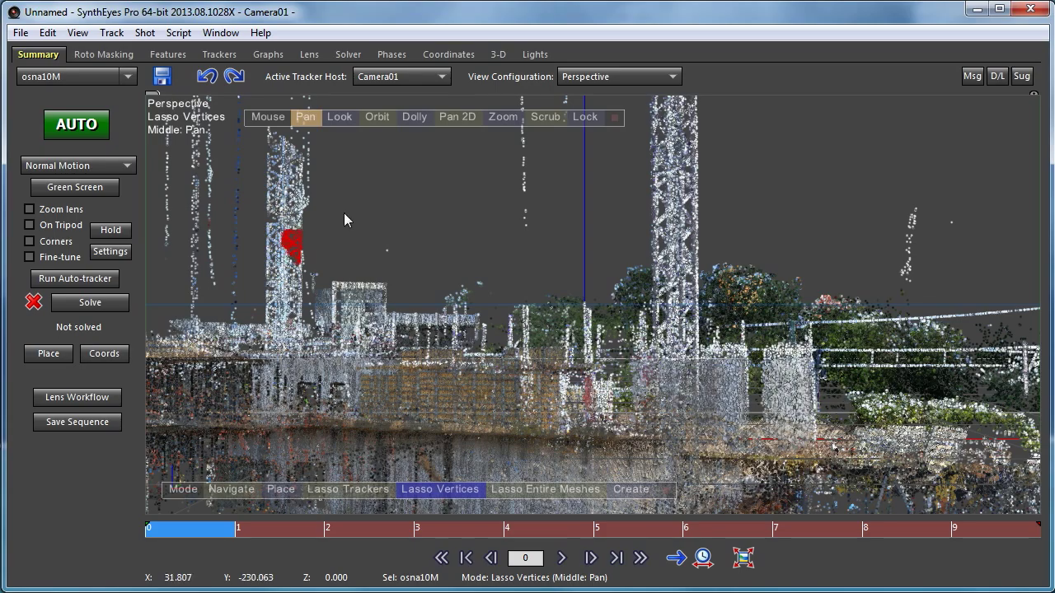
left_click_drag(373, 119, 317, 159)
middle_click_drag(330, 262, 450, 258, "alt")
left_click(470, 337)
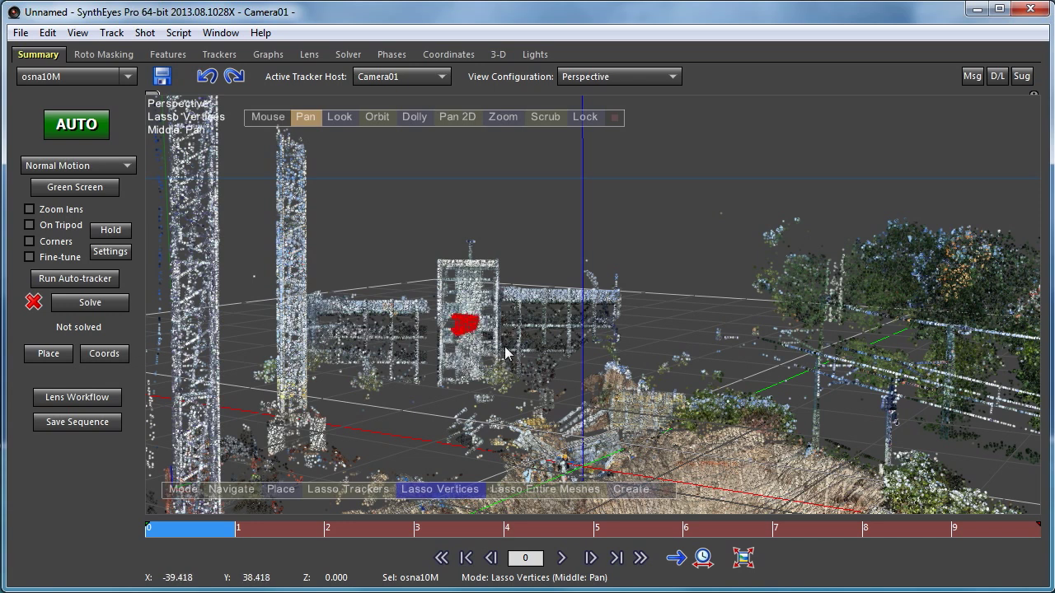
left_click(371, 117)
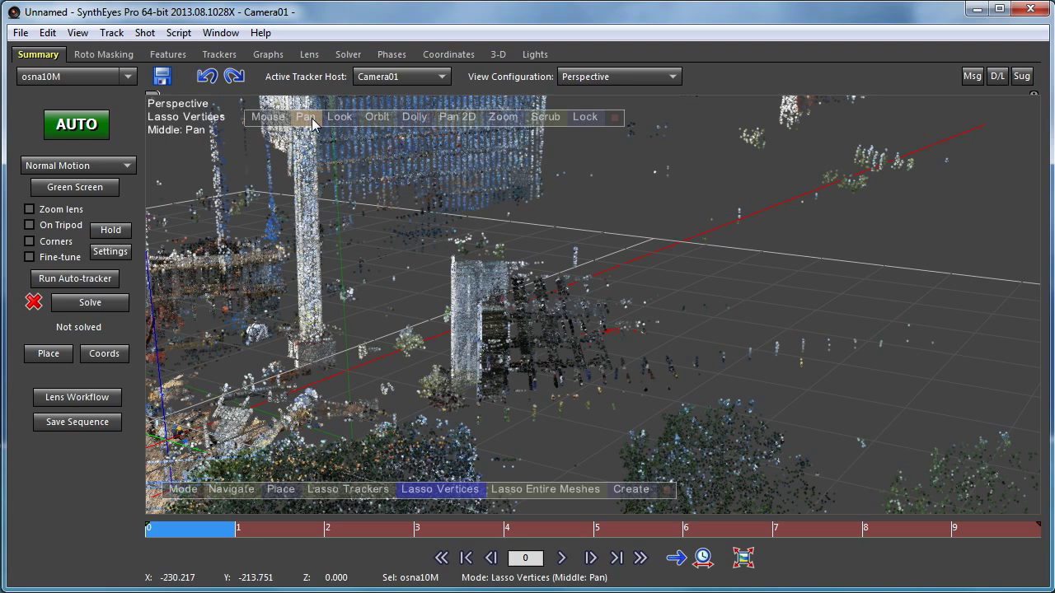
left_click(371, 120)
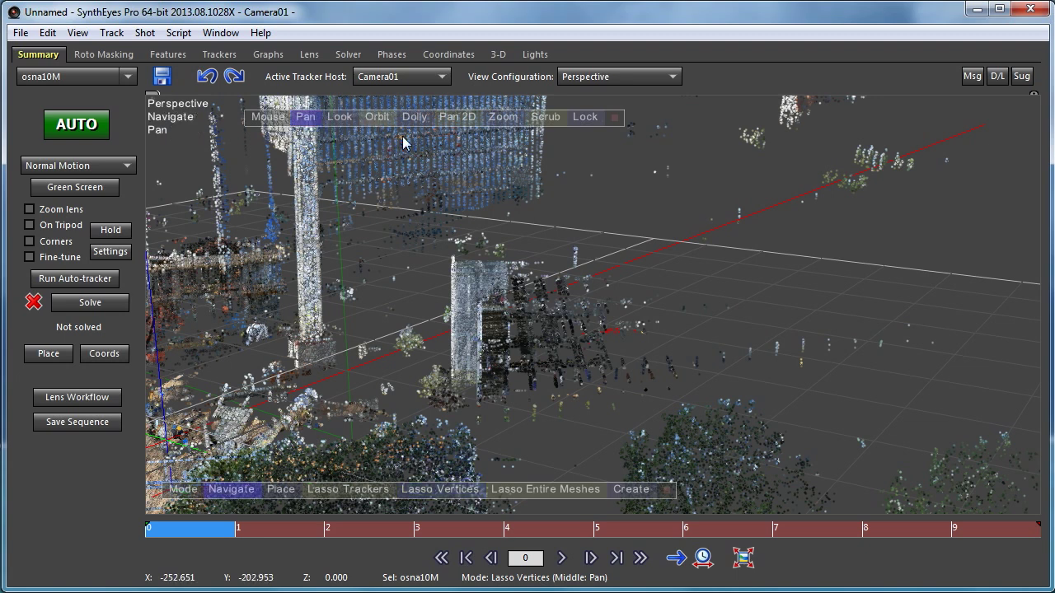
mouse_move(403, 165)
left_mouse_down()
mouse_move(462, 247)
mouse_move(725, 272)
mouse_move(770, 317)
mouse_move(745, 268)
left_mouse_up()
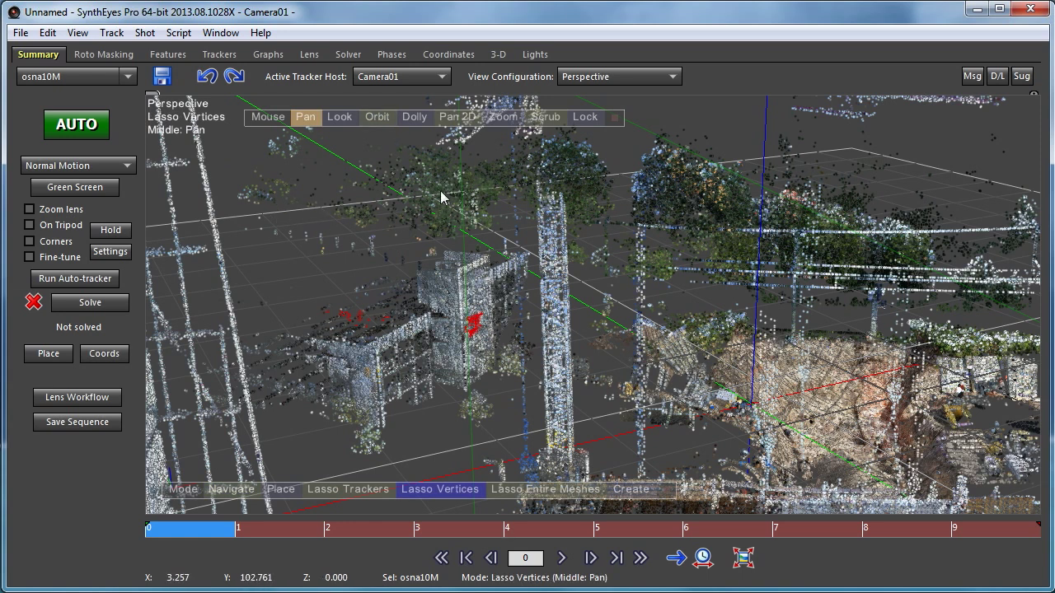
left_click_drag(414, 116, 461, 278)
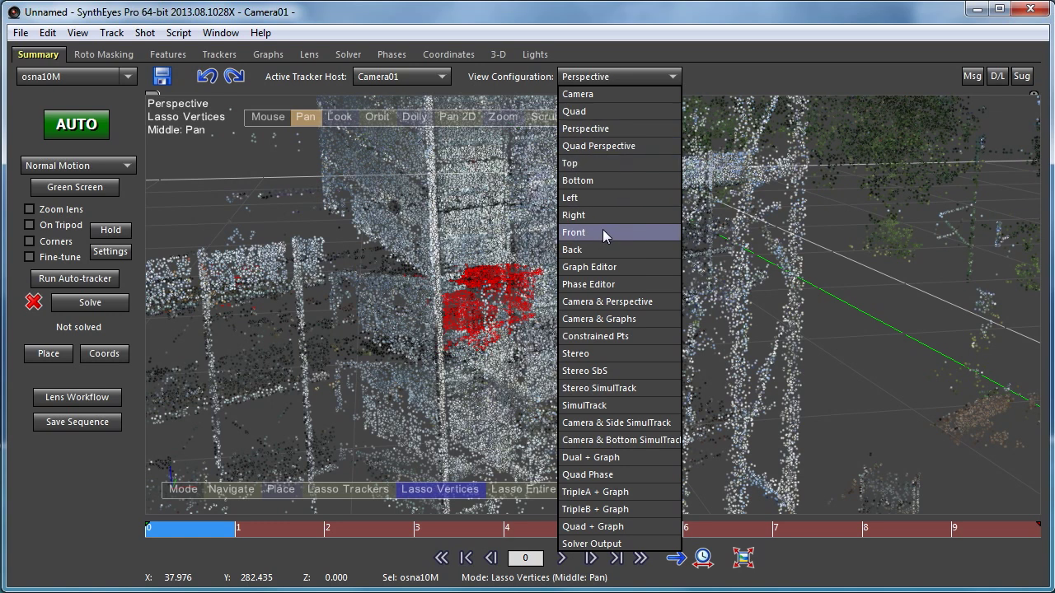
- In the Front view, deselect the point cloud and create a square plane covering the tower with the selected vertices
left_click(600, 233)
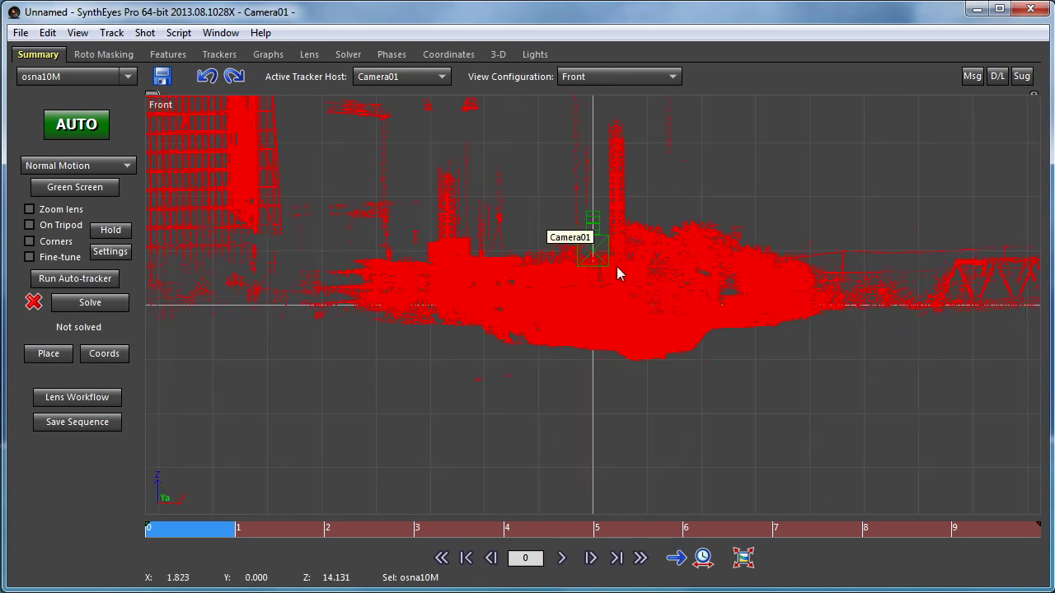
left_click(543, 207)
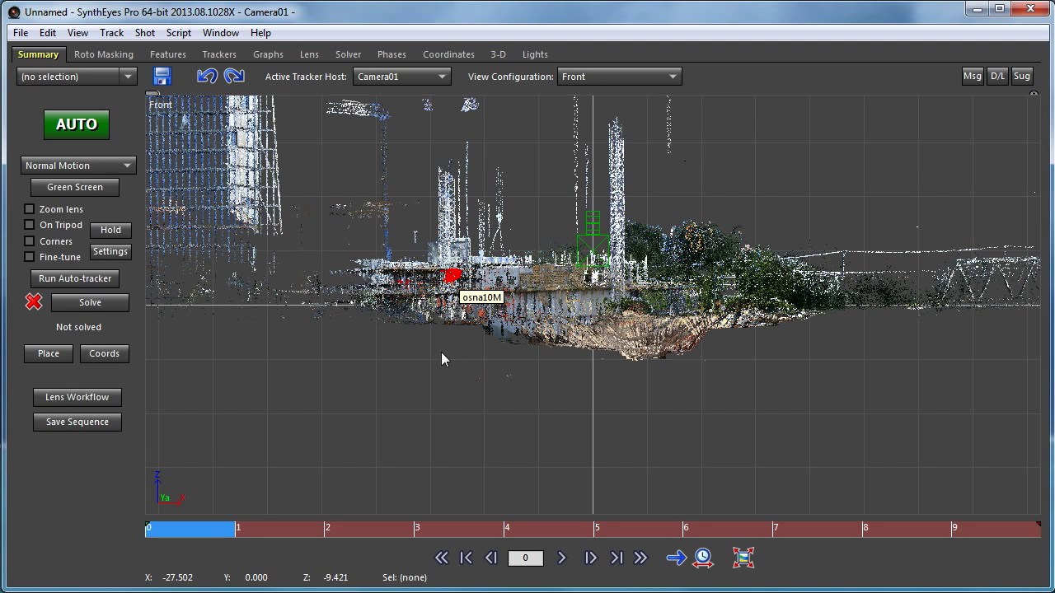
right_click(371, 352)
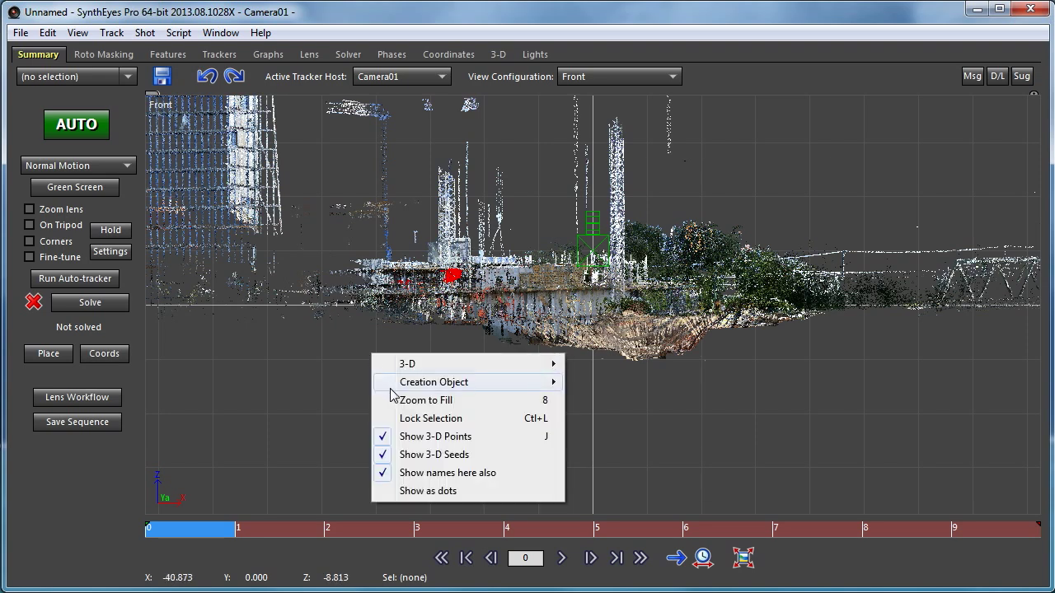
mouse_move(465, 387)
left_click(583, 418)
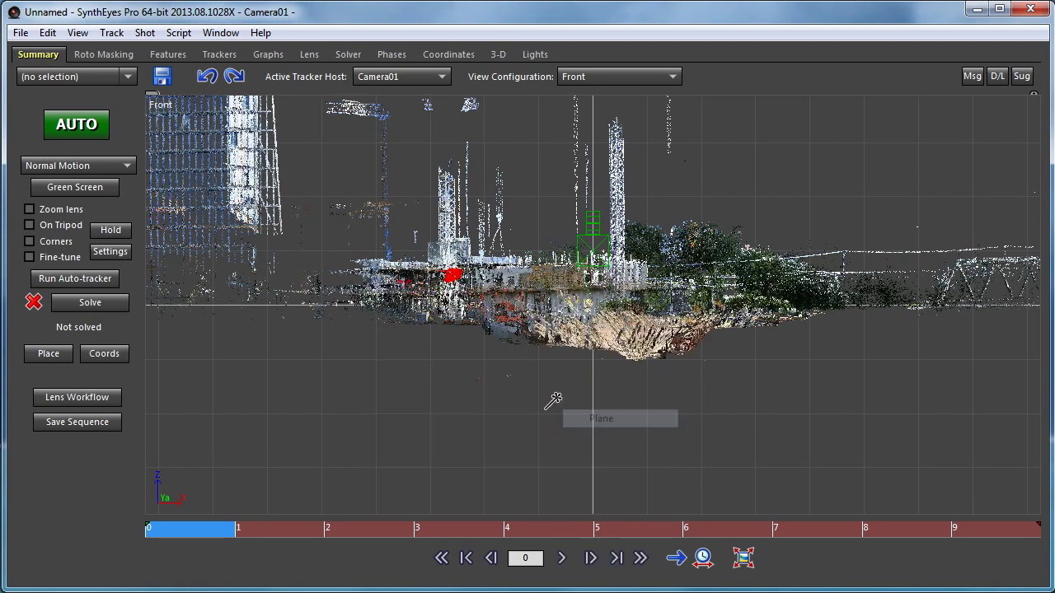
left_click(404, 330)
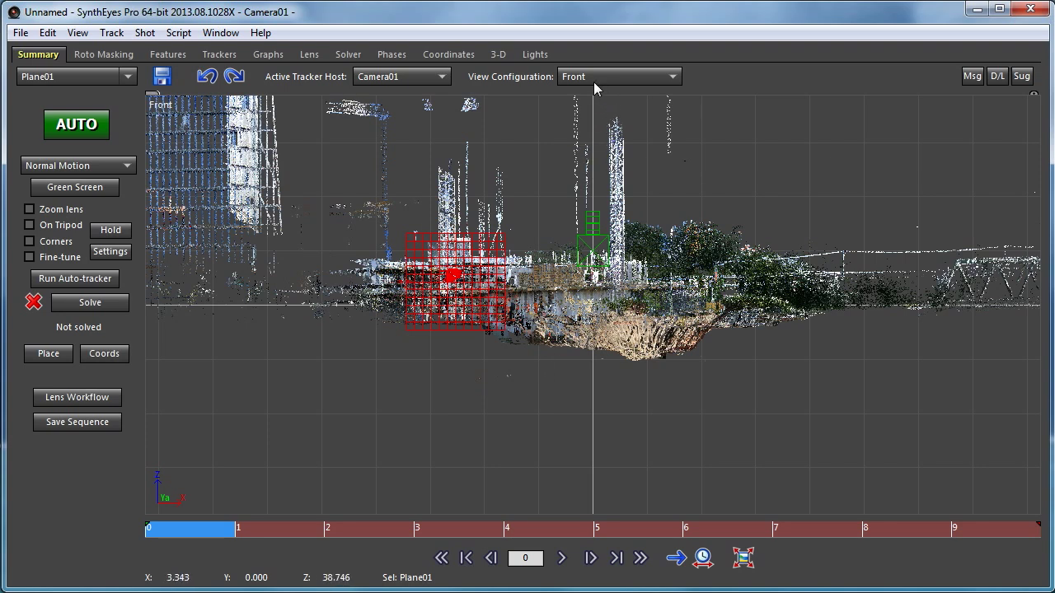
- In the Top view, move the plane to the tower and rotate it to line up with the tower's face
left_click(592, 79)
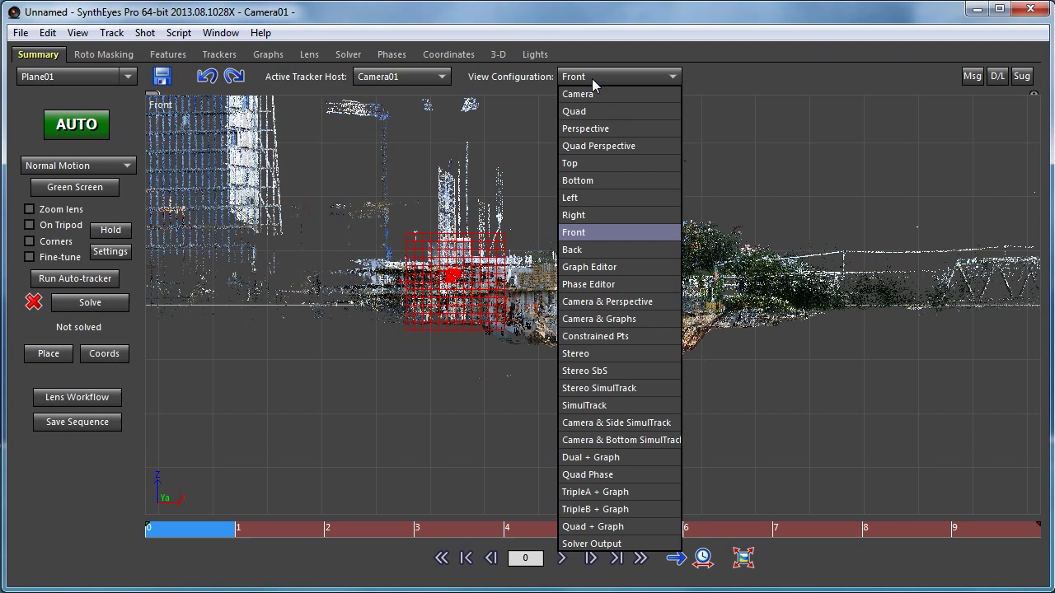
left_click(576, 162)
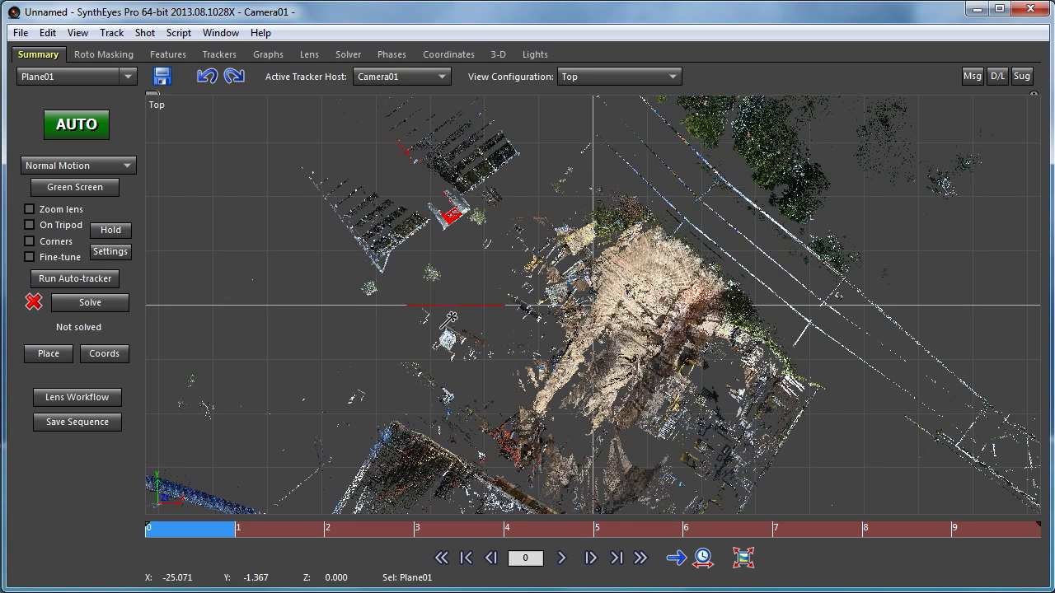
left_click_drag(449, 306, 451, 216)
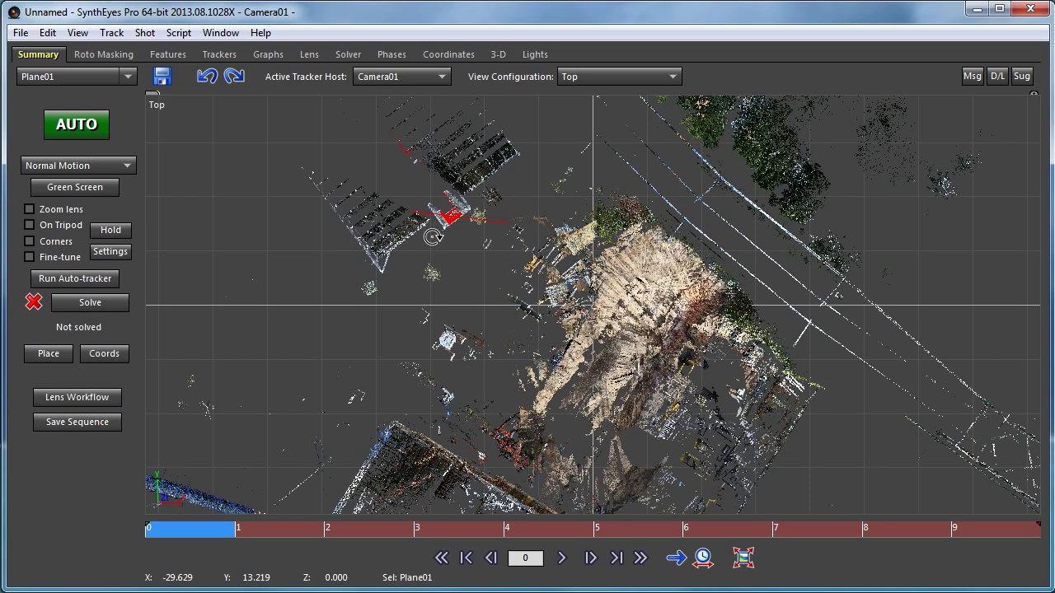
left_click_drag(430, 196, 409, 134)
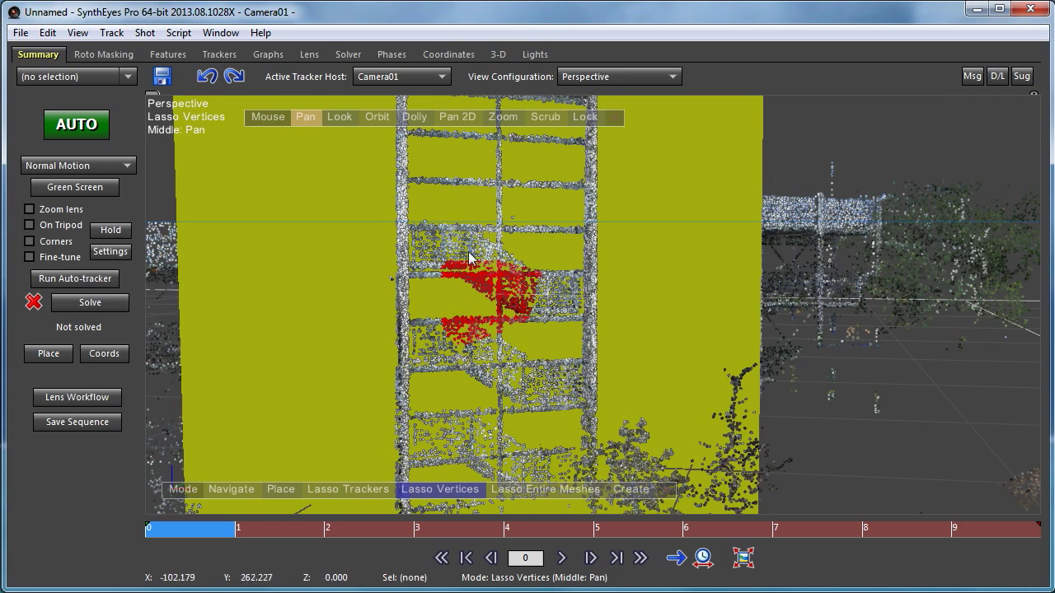
- Lasso vertices on the tower's front face with the plane behind them, and toggle the plane from wireframe to solid display
mouse_move(459, 277)
left_mouse_down()
mouse_move(463, 304)
mouse_move(507, 312)
mouse_move(537, 265)
mouse_move(458, 282)
left_mouse_up()
left_click_drag(486, 223, 454, 269)
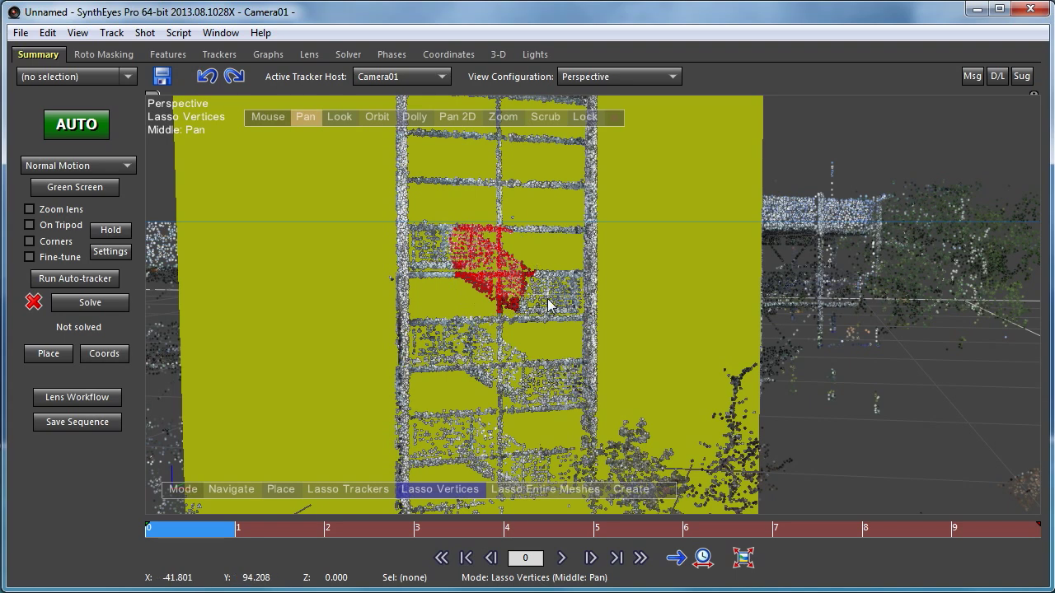
left_click(372, 120)
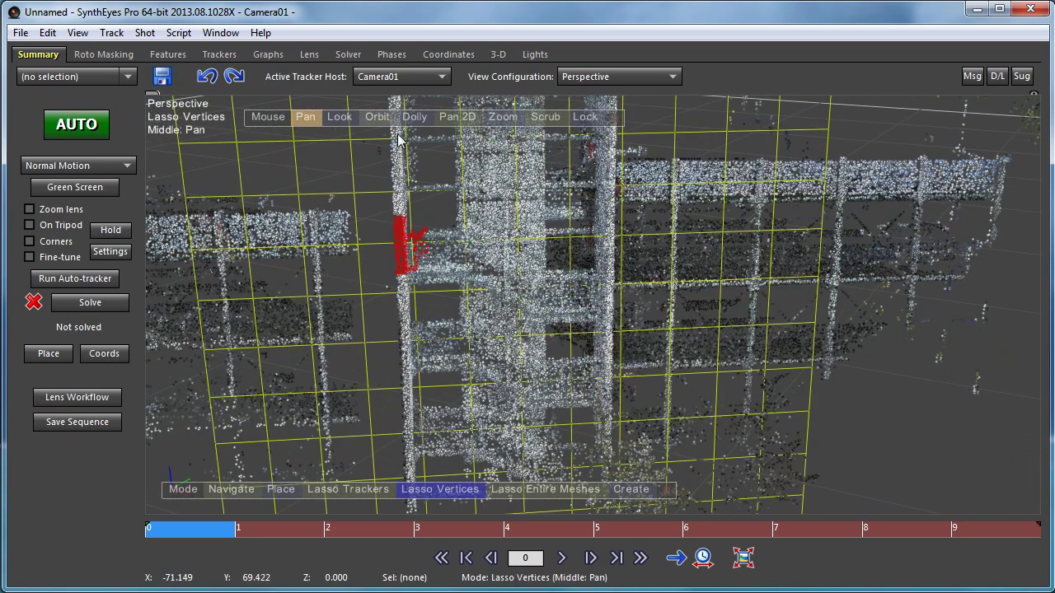
key("w")
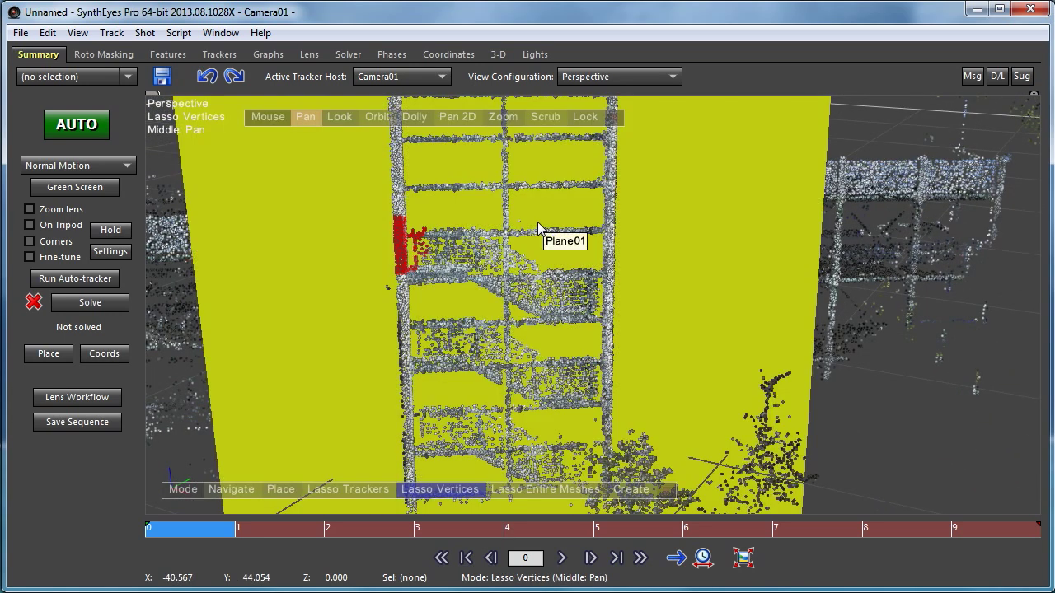